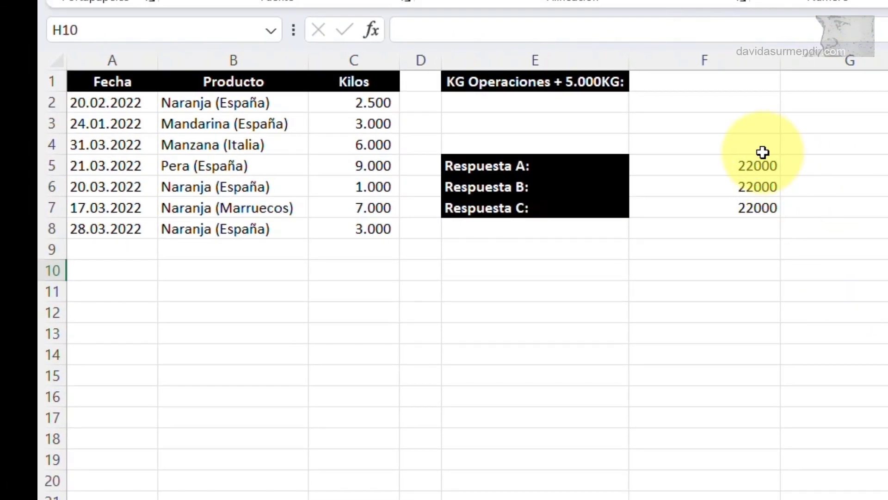
- Select the answer totals F5:F7, then open F6's =SUMAR.SI(C2:C8;">5000";C2:C8) formula for editing
{"action": "left_click_drag", "start_coordinate": [679, 166], "coordinate": [679, 210]}
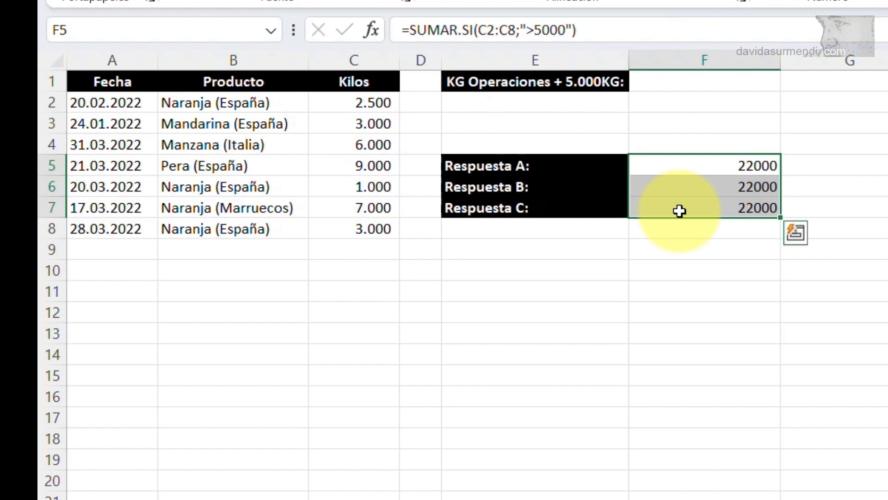
{"action": "left_click", "coordinate": [764, 192]}
{"action": "double_click", "coordinate": [760, 187]}
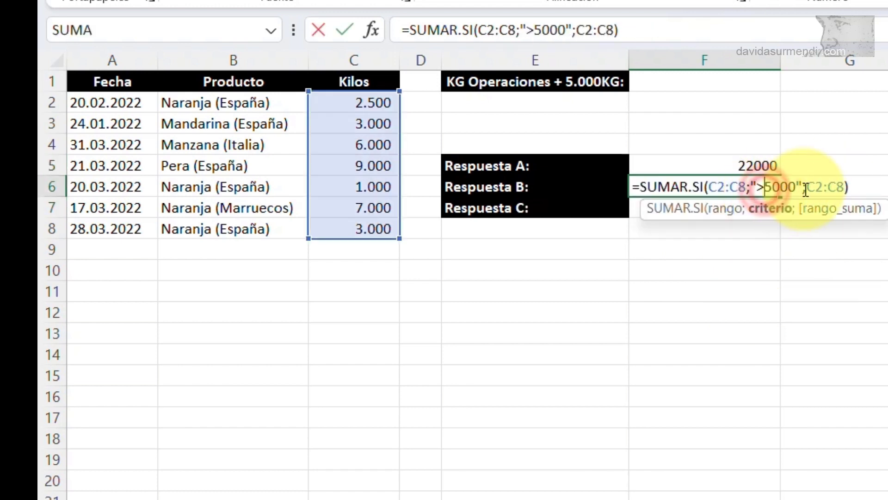
{"action": "left_click", "coordinate": [854, 185]}
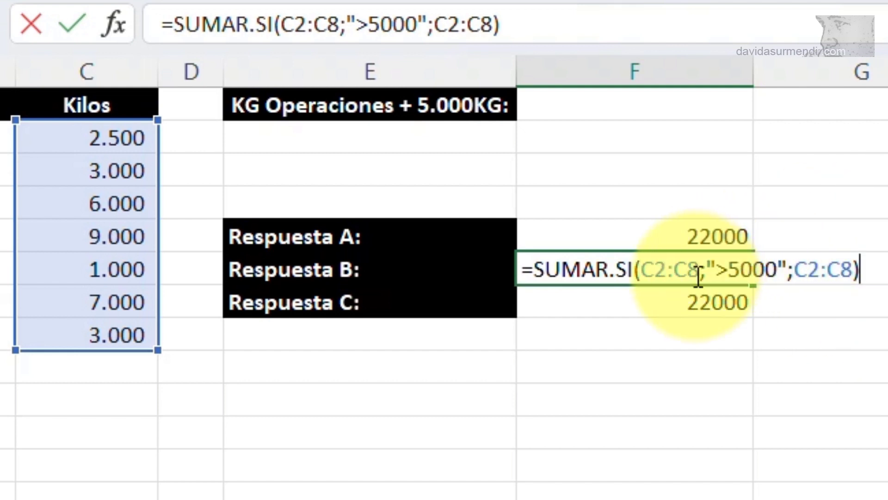
{"action": "left_click", "coordinate": [638, 270]}
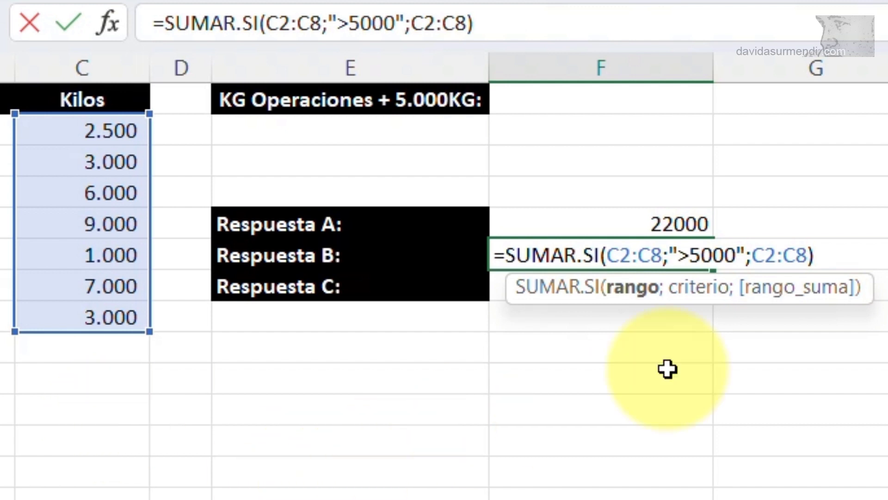
- Point out F6's ">5000" criterion and C2:C8 sum-range arguments, leaving the formula unchanged
{"action": "left_click", "coordinate": [724, 255]}
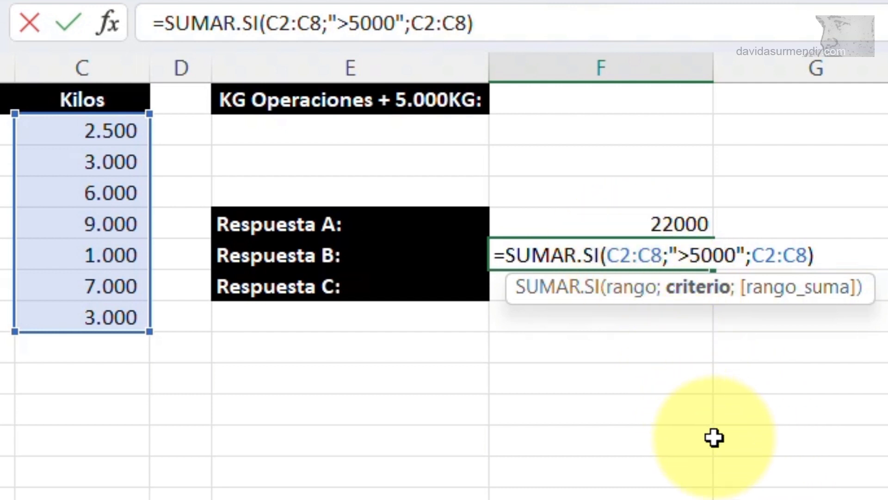
{"action": "left_click", "coordinate": [723, 269]}
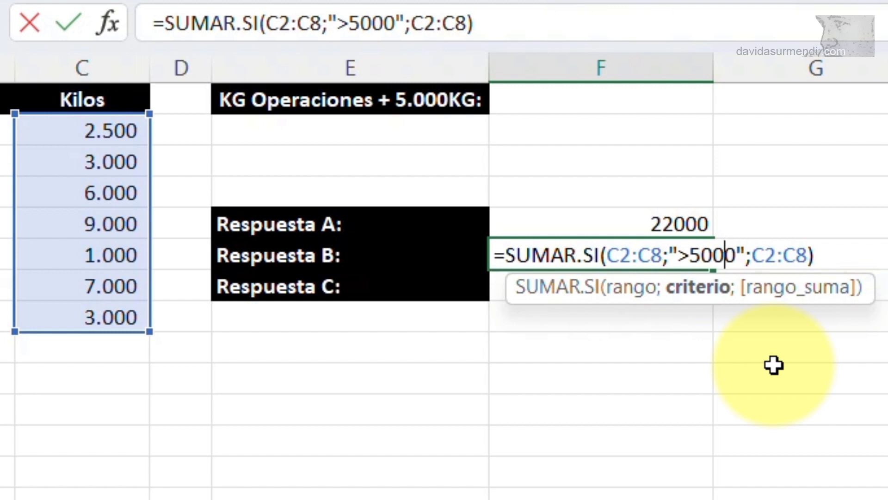
{"action": "left_click", "coordinate": [778, 254]}
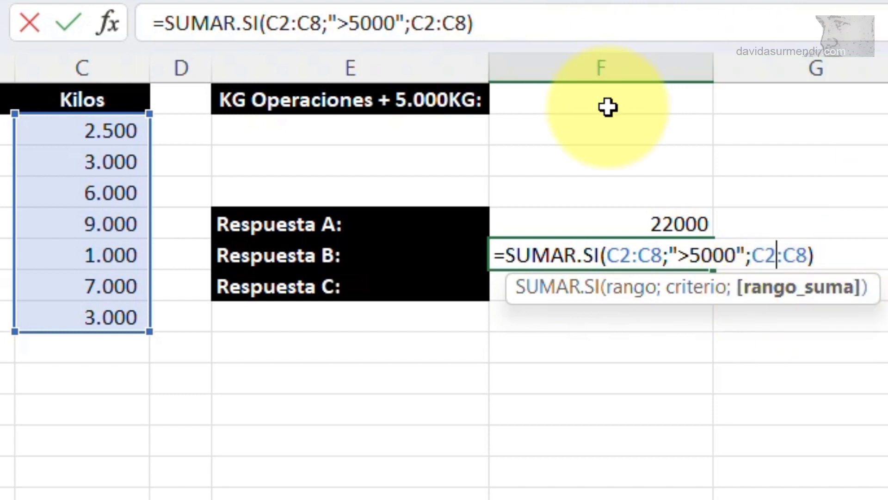
{"action": "left_click", "coordinate": [786, 258]}
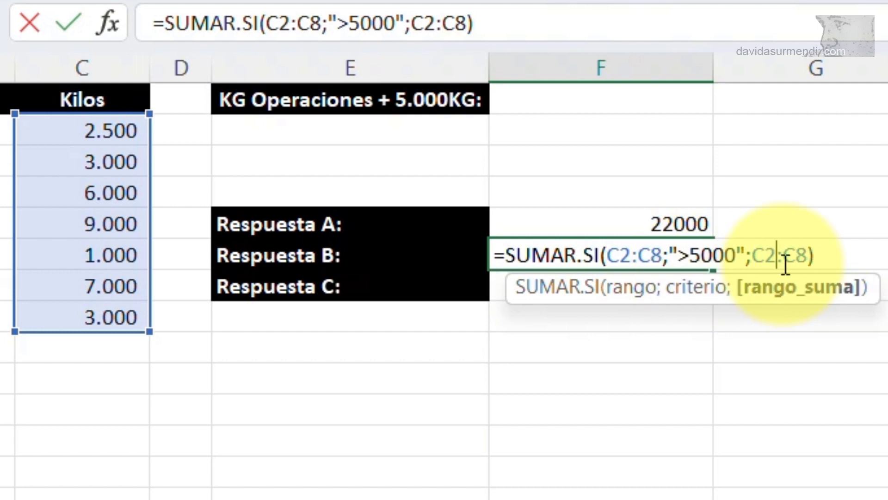
{"action": "key", "text": "Return"}
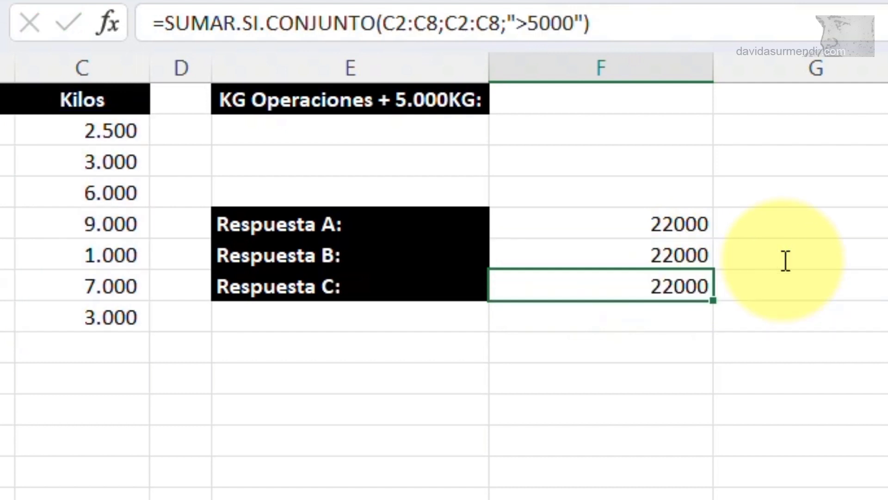
{"action": "double_click", "coordinate": [664, 224]}
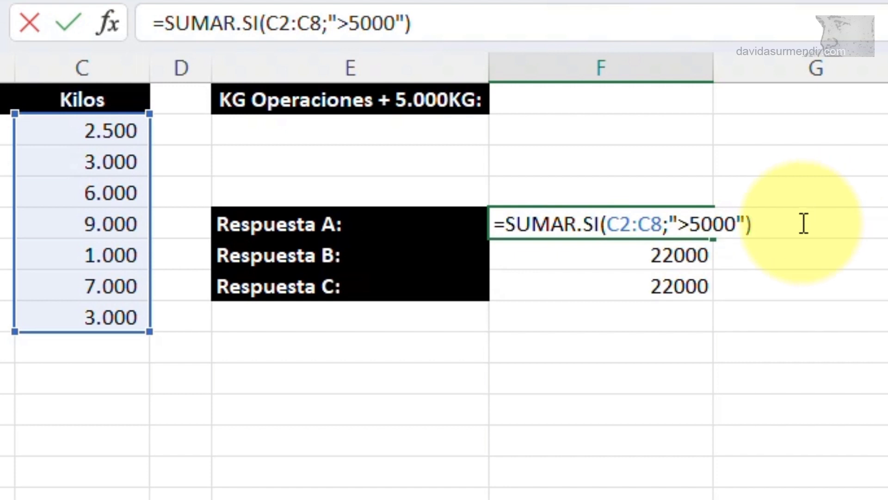
{"action": "left_click", "coordinate": [746, 231]}
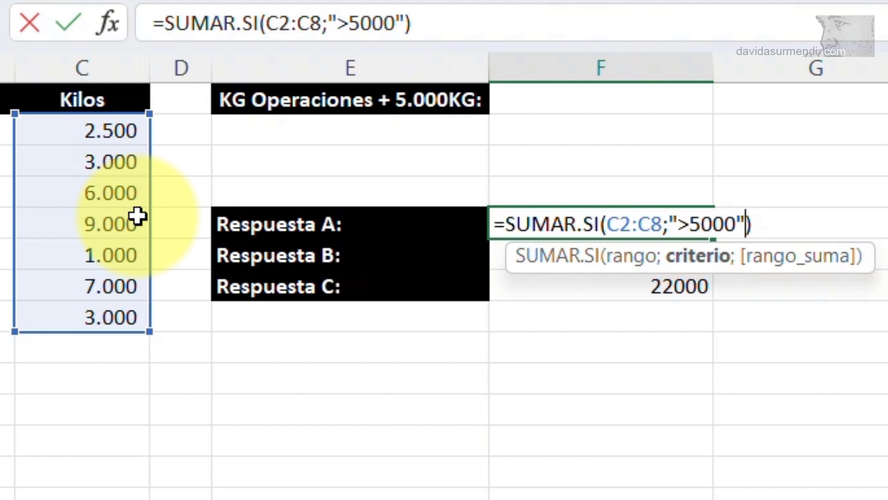
{"action": "key", "text": "Return"}
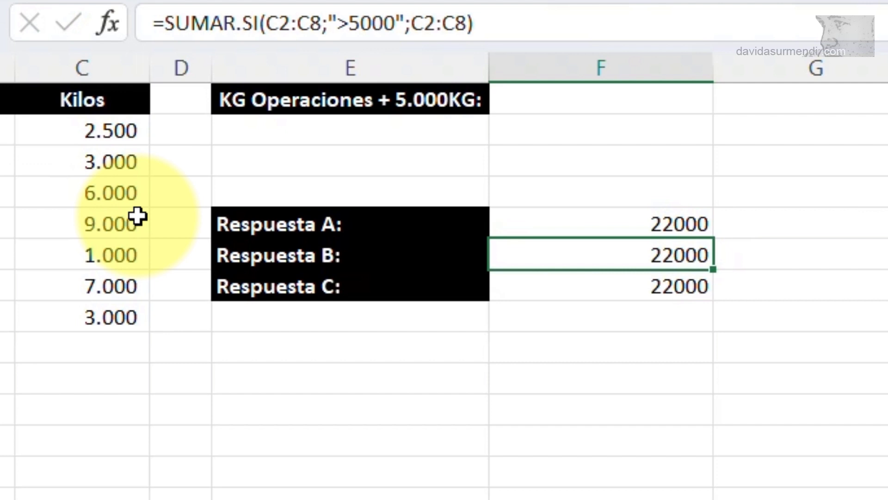
- Open F7's =SUMAR.SI.CONJUNTO(C2:C8;C2:C8;">5000") formula and point out its C2:C8 sum range
{"action": "left_click", "coordinate": [634, 282]}
{"action": "double_click", "coordinate": [634, 282]}
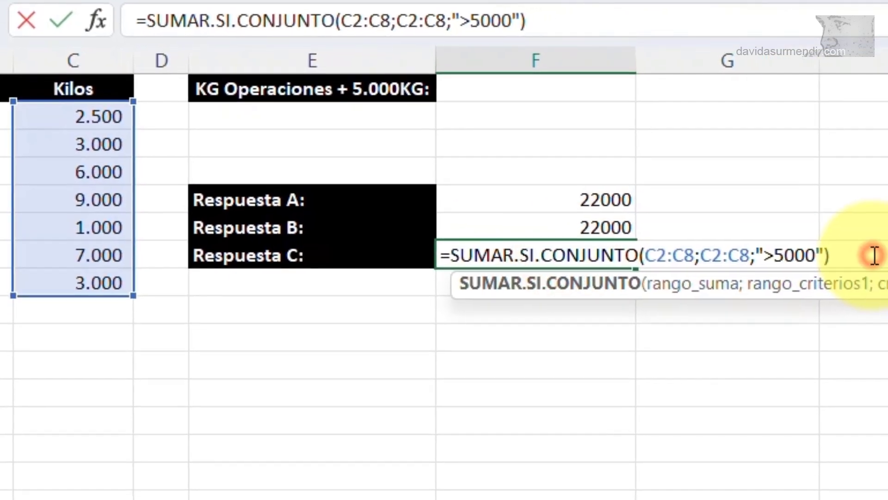
{"action": "left_click", "coordinate": [874, 255]}
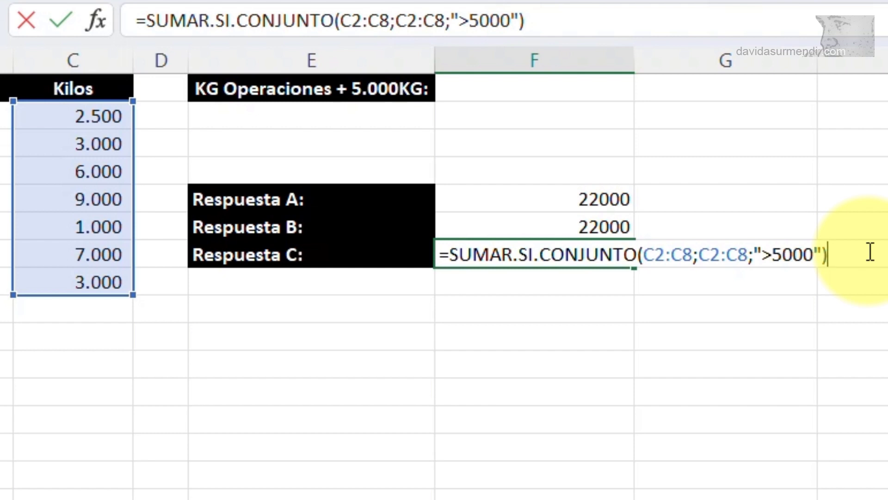
{"action": "left_click", "coordinate": [677, 253]}
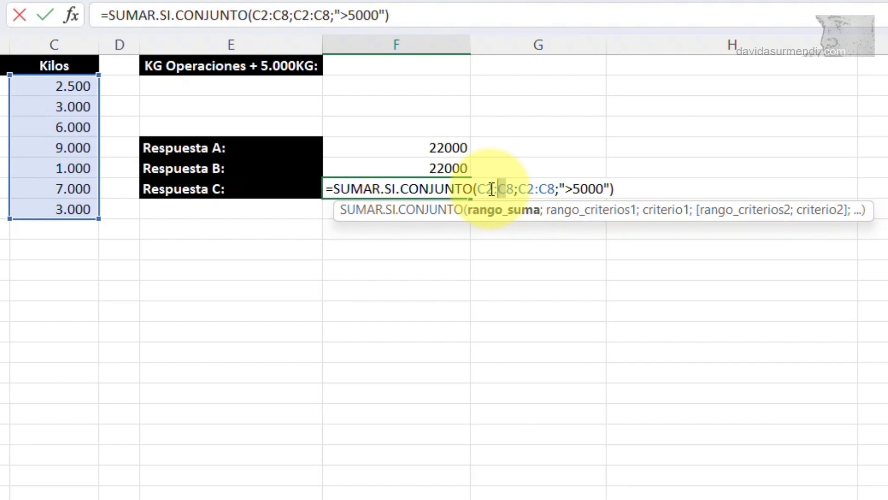
{"action": "left_click", "coordinate": [533, 185]}
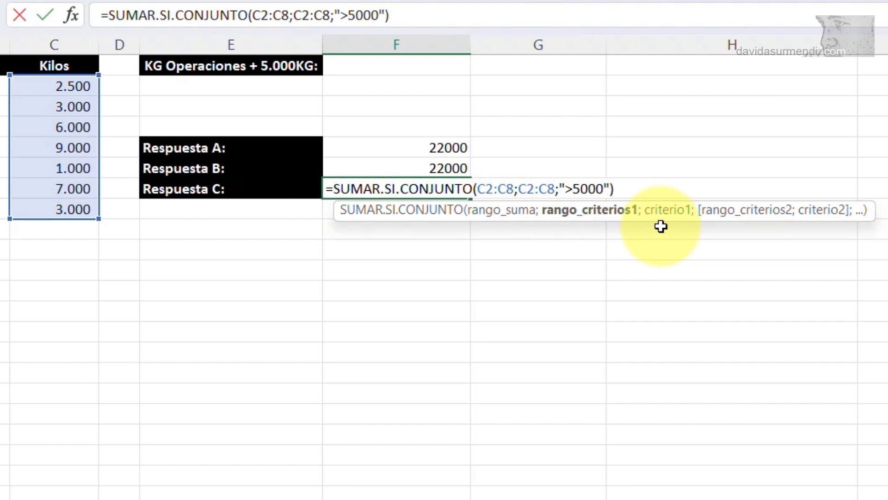
{"action": "left_click", "coordinate": [588, 188]}
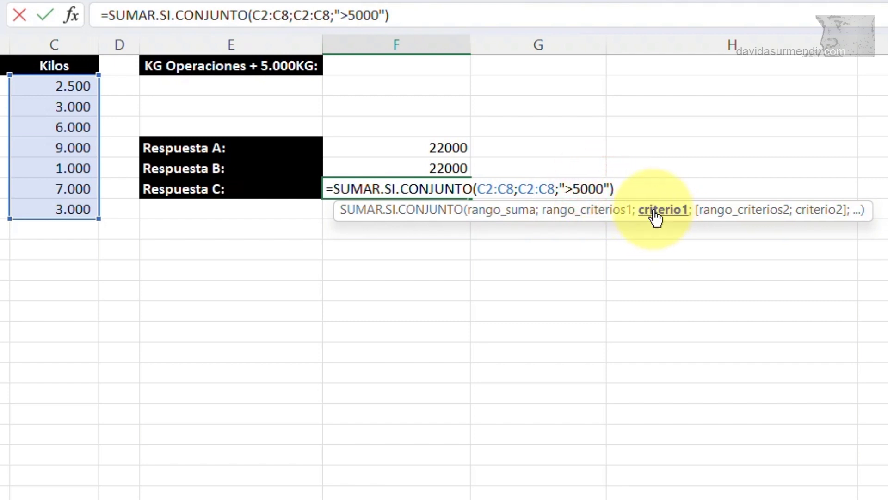